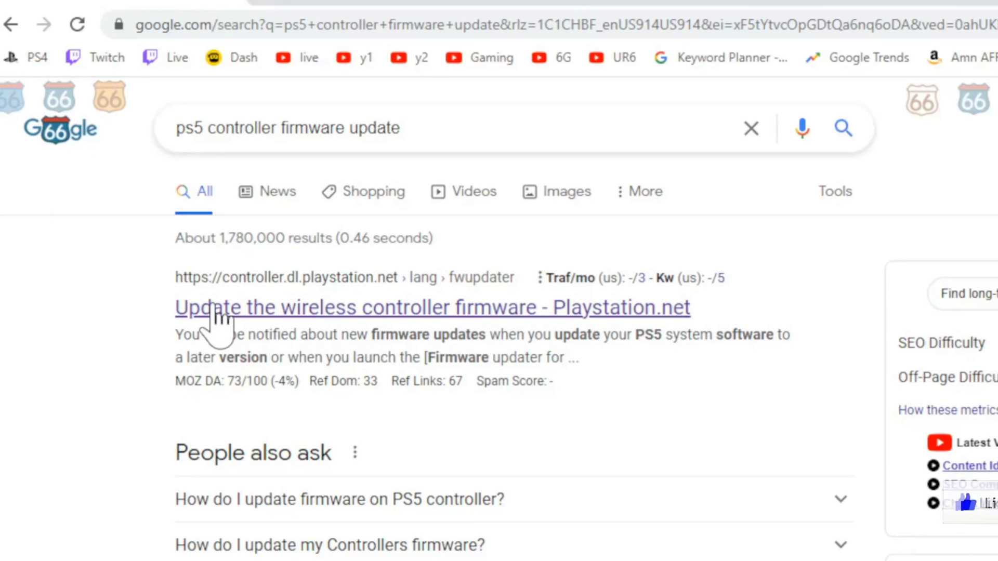
# Open the 'Update the wireless controller firmware - PlayStation.net' result in a new tab and view it
pyautogui.rightClick(235, 306)
pyautogui.click(266, 313)
pyautogui.click(215, 6)
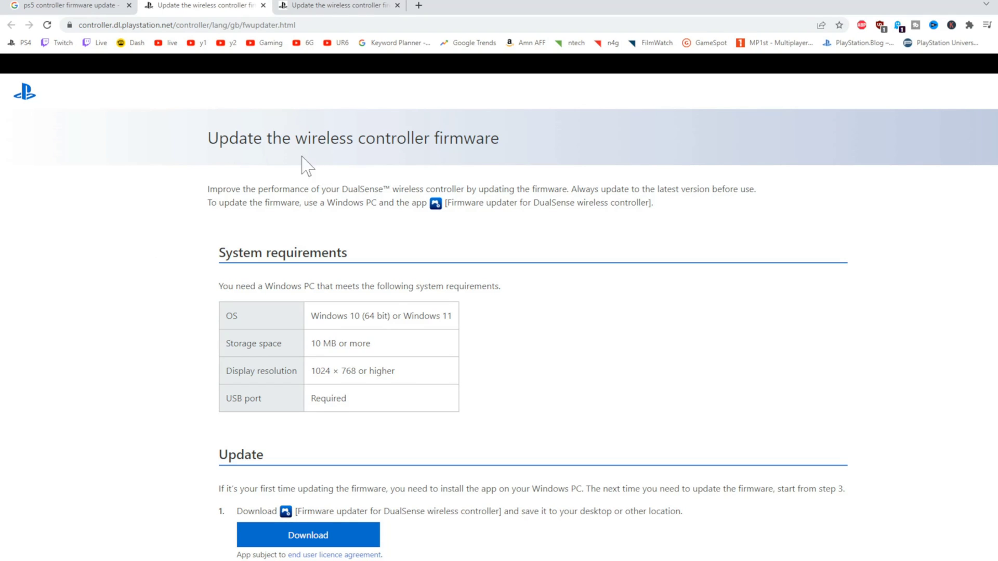
pyautogui.scroll(-1, 202, 257)
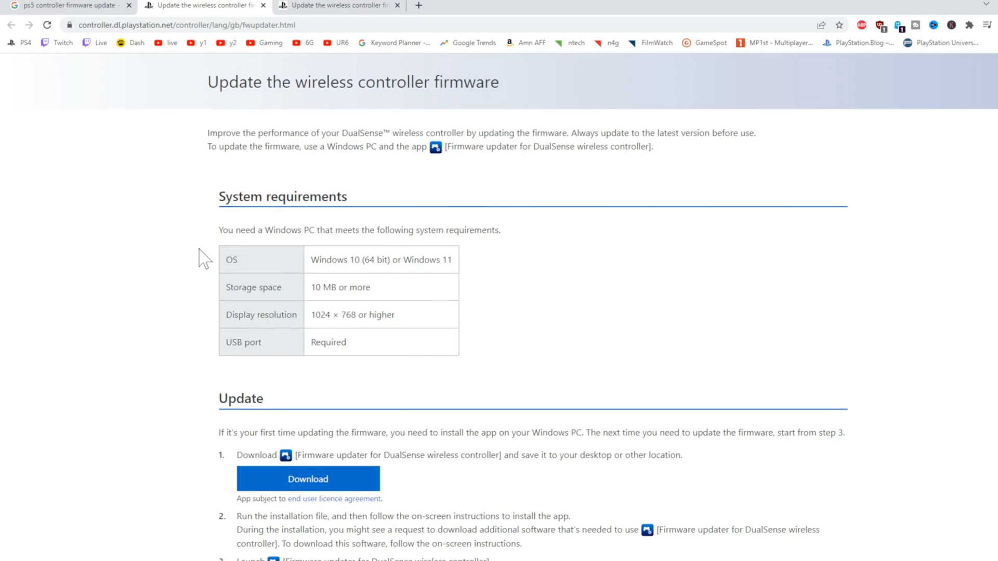
pyautogui.scroll(-1, 201, 258)
pyautogui.scroll(-2, 191, 304)
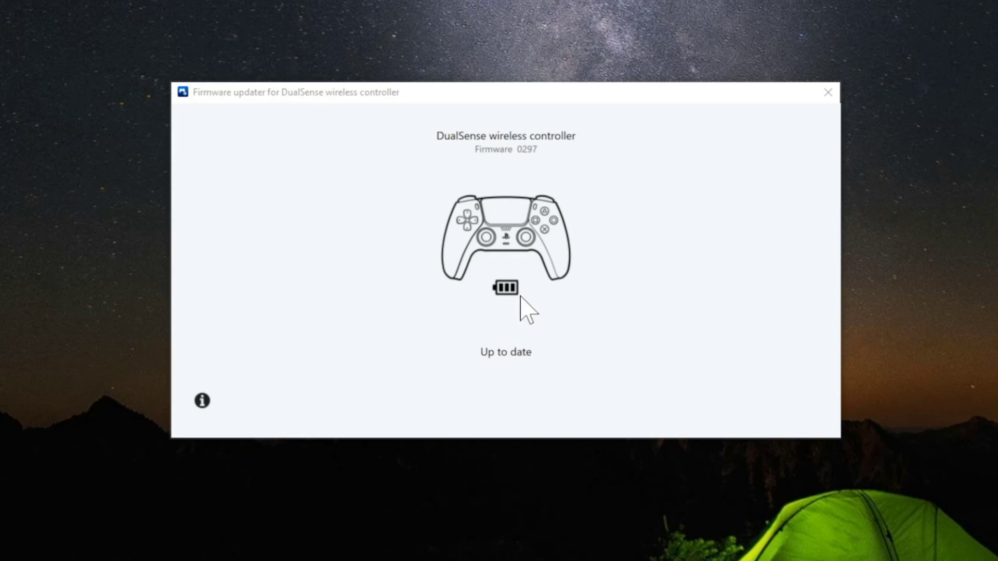
# Focus the updater window showing the controller on firmware 0282 with an update available
pyautogui.click(514, 196)
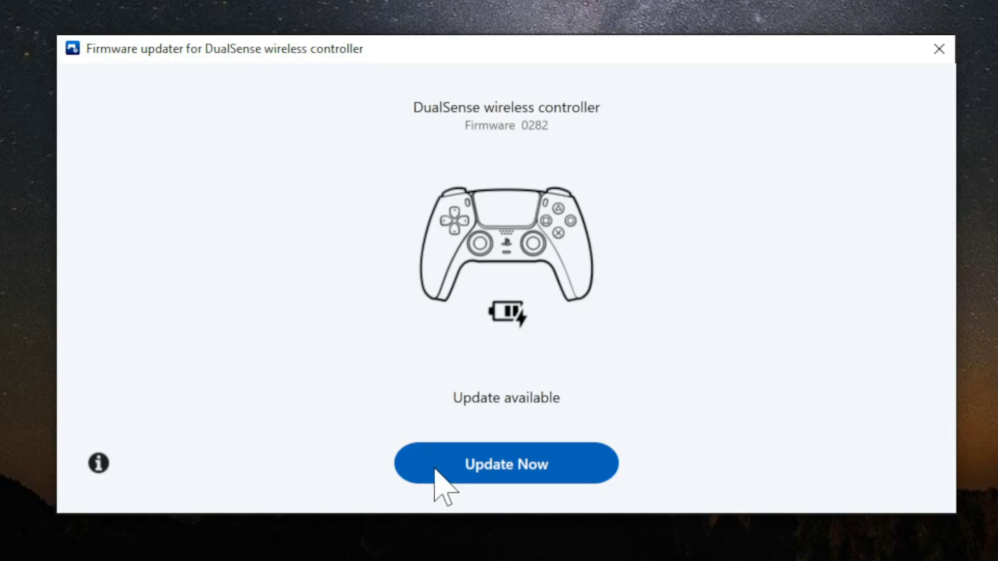
# Start the firmware update with 'Update Now' and let the progress bar complete
pyautogui.click(472, 470)
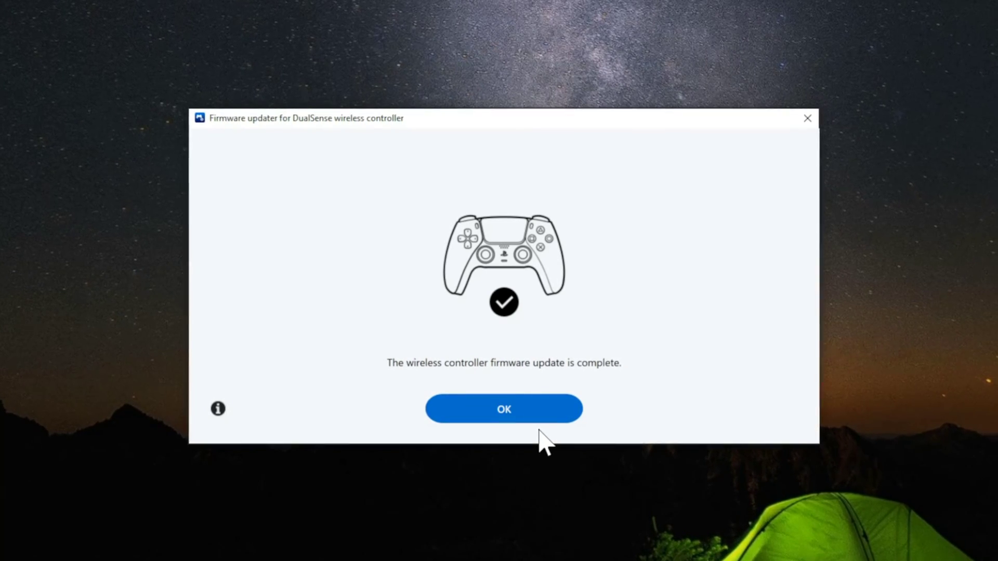
# Dismiss the completion notice to show firmware 0297 as 'Up to date'
pyautogui.click(547, 417)
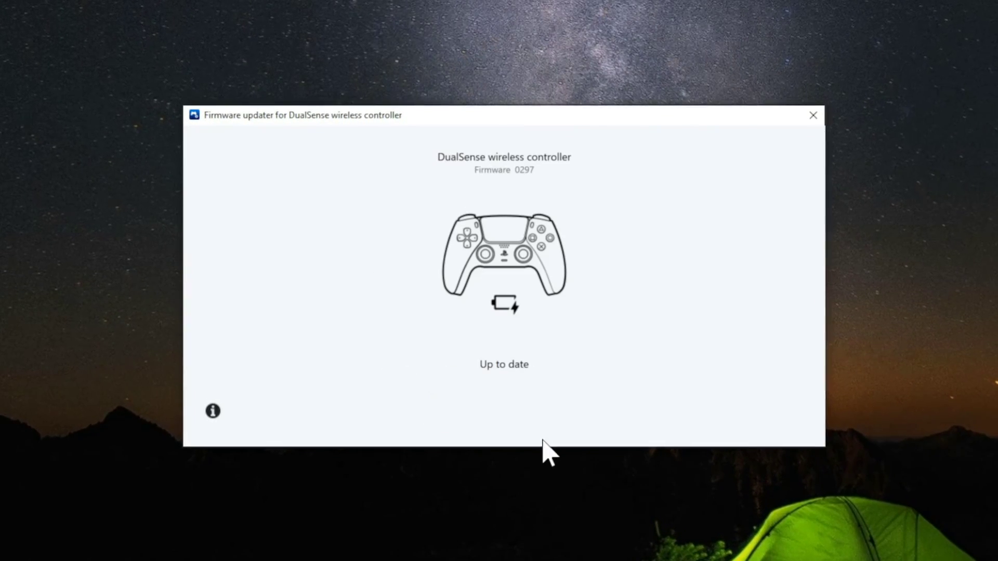